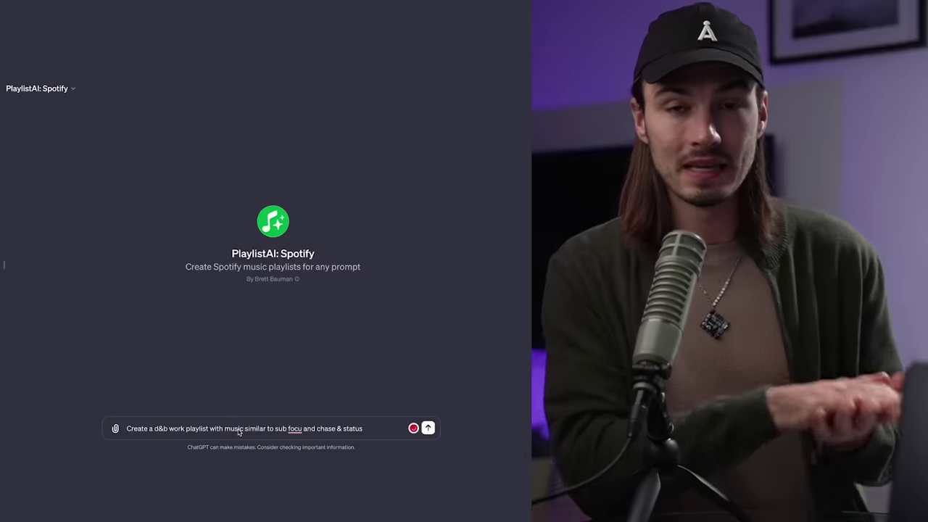
Send PlaylistAI the request for a d&b work playlist with music similar to Chase & Status
key("Return")
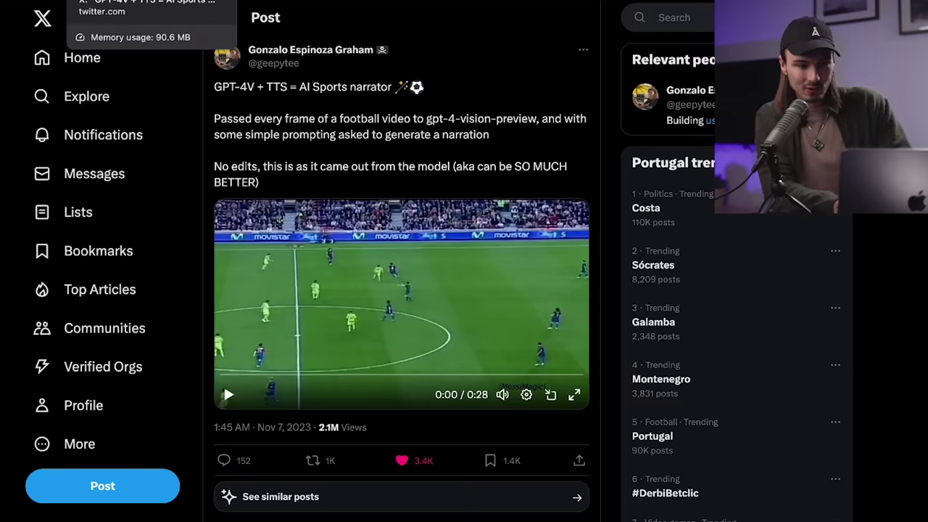
Switch from the AI sports narrator X post to the OpenAI Cookbook page
left_click(330, 2)
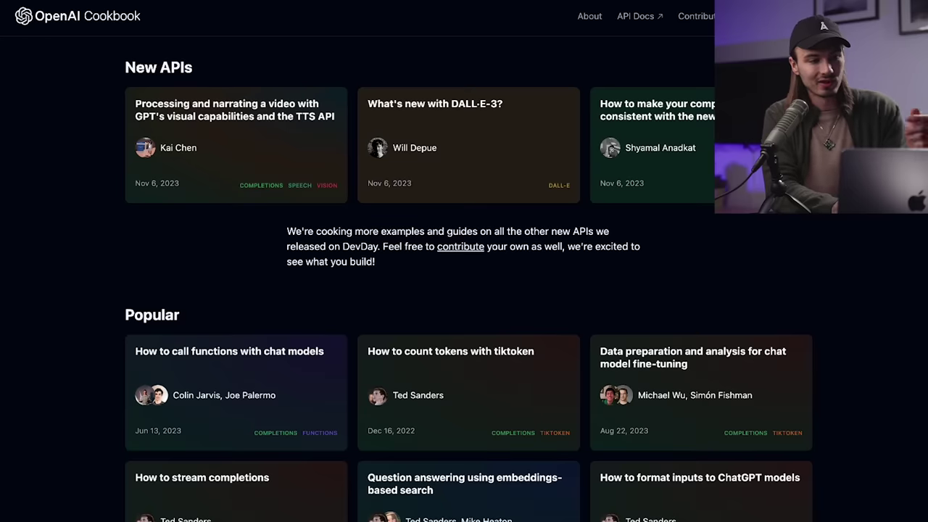
Open the 'Processing and narrating a video' guide and scroll through the article
left_click(231, 113)
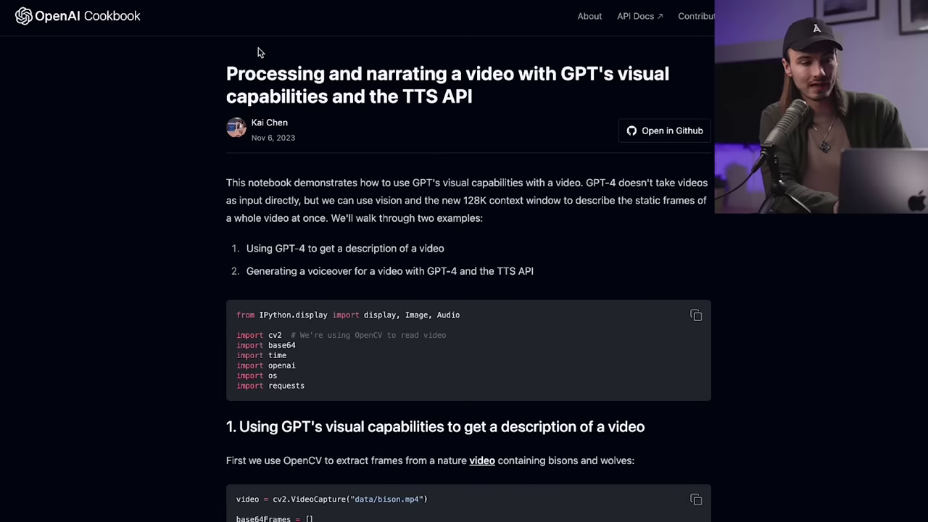
left_click_drag(474, 82, 523, 91)
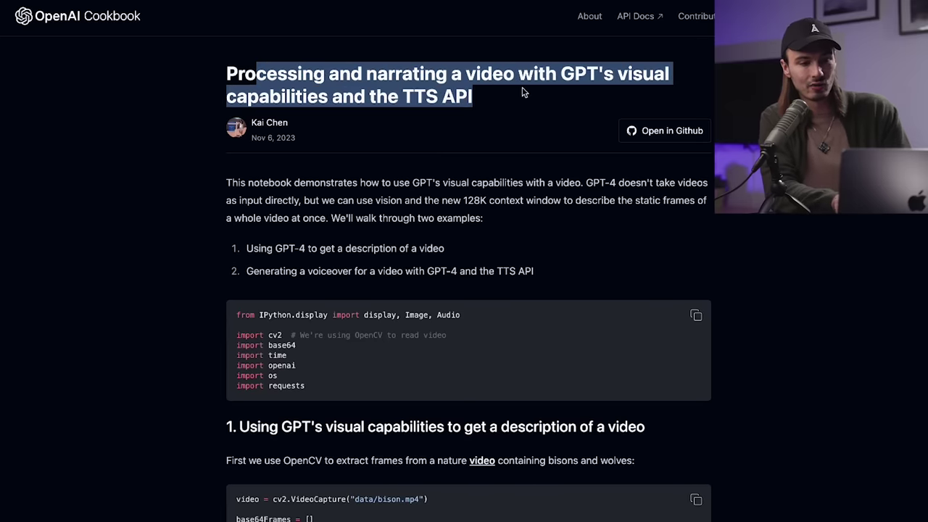
left_click(508, 110)
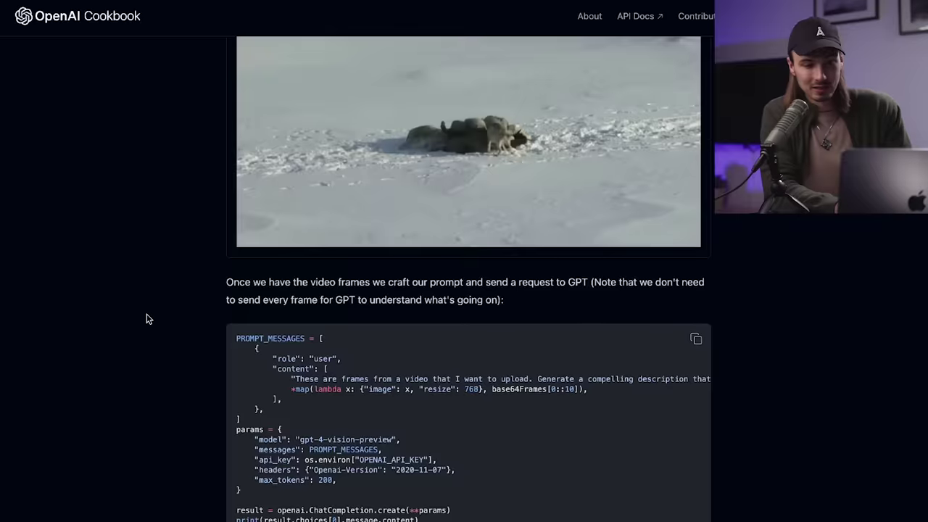
scroll(146, 319, "up", 10)
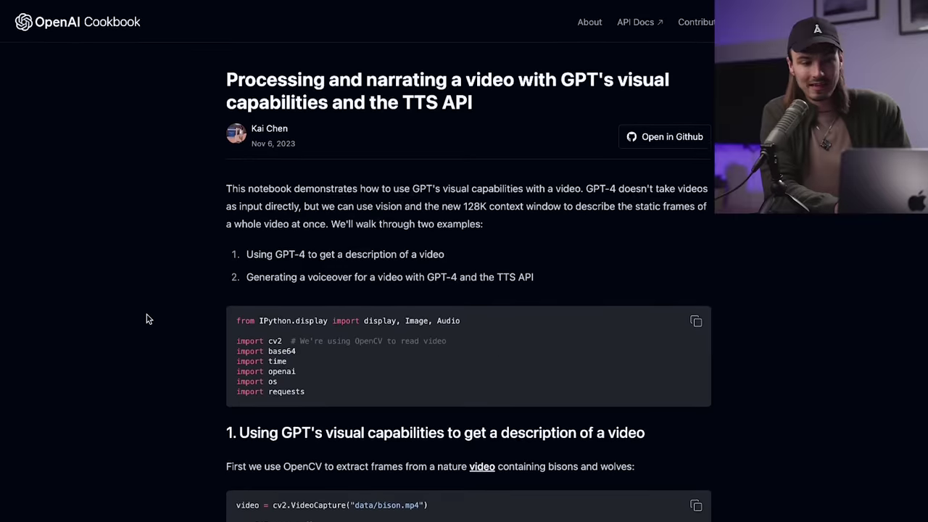
scroll(147, 319, "down", 10)
scroll(147, 319, "down", 5)
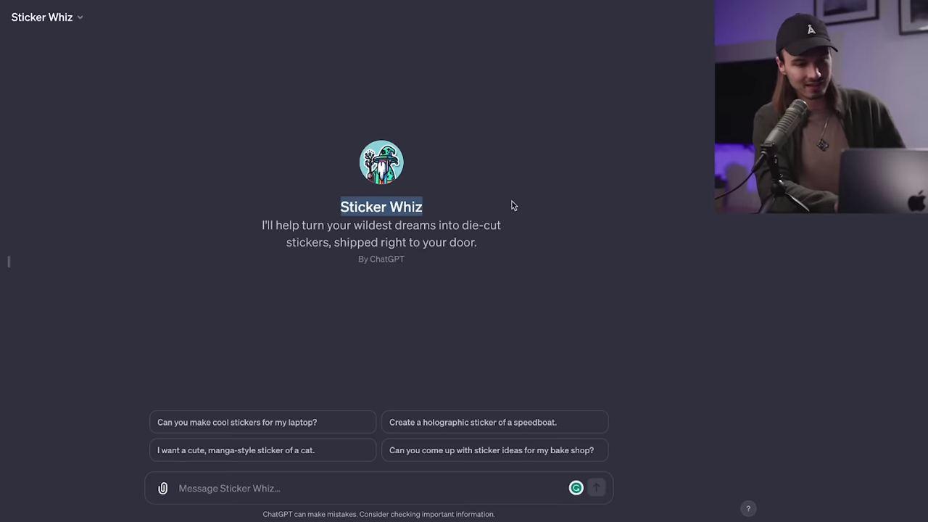
Scroll through the Made by OpenAI GPTs and back up to Recently Used
left_click(513, 200)
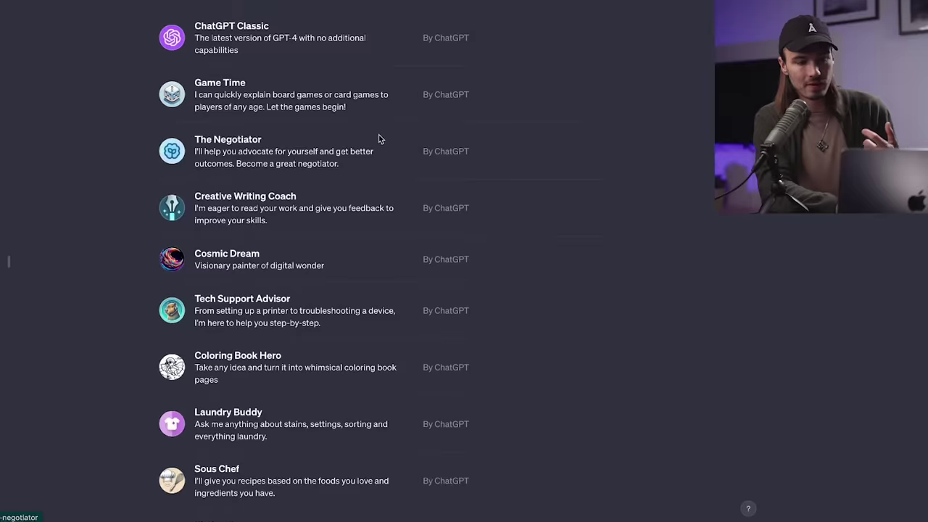
scroll(379, 139, "up", 3)
scroll(316, 191, "down", 7)
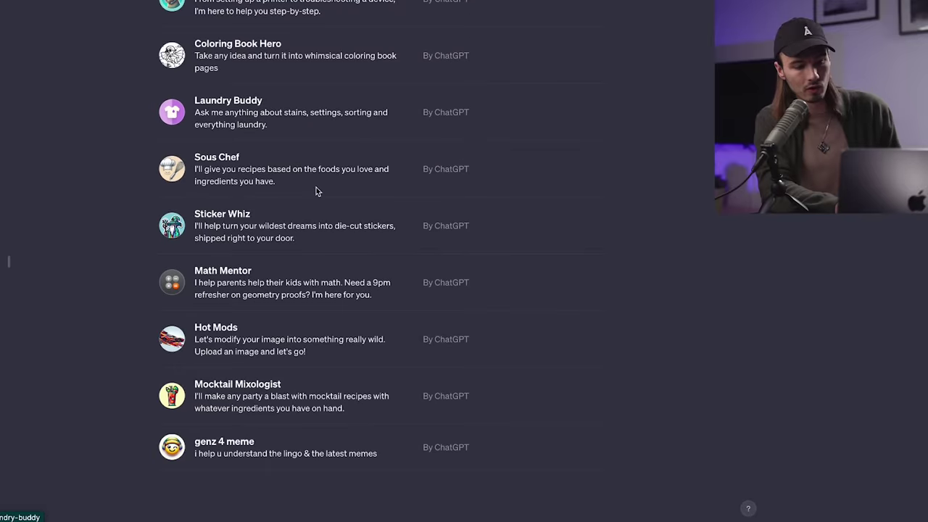
scroll(316, 192, "up", 6)
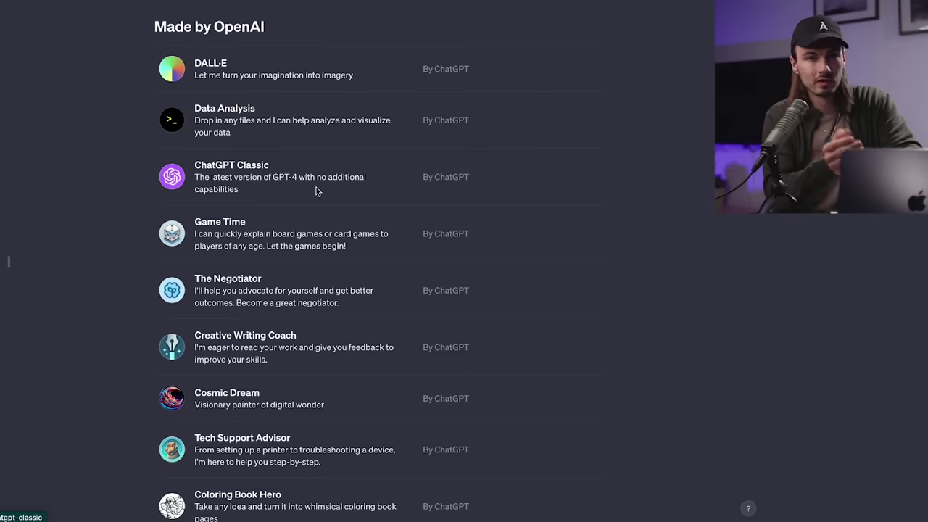
scroll(316, 191, "up", 5)
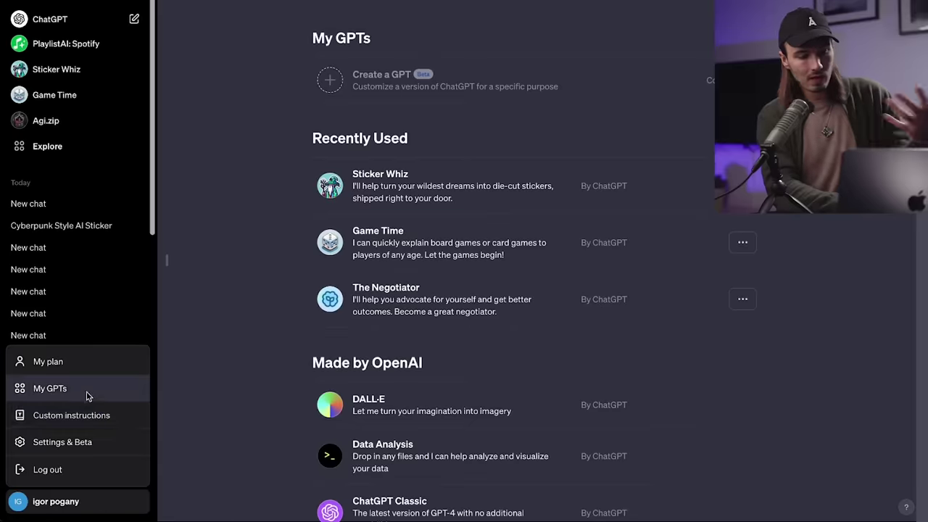
View the saved custom instructions and close them without saving
left_click(81, 421)
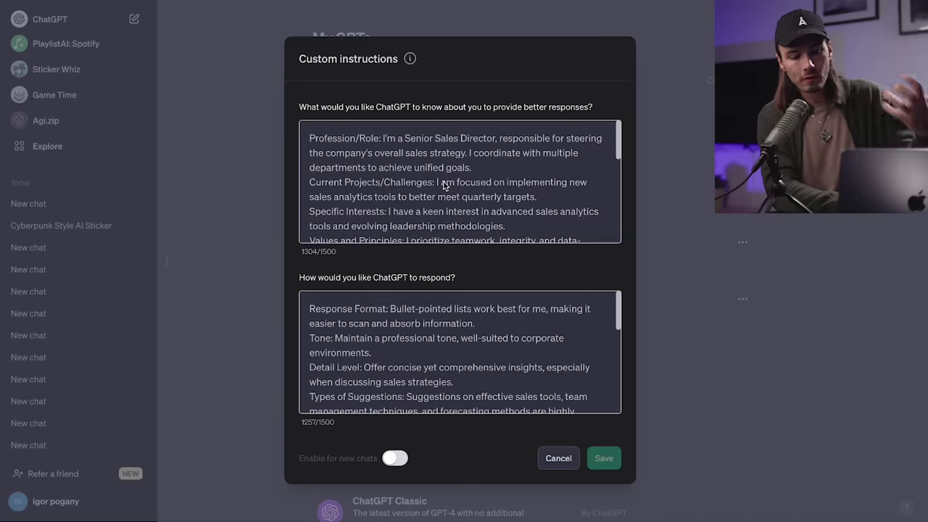
left_click(556, 460)
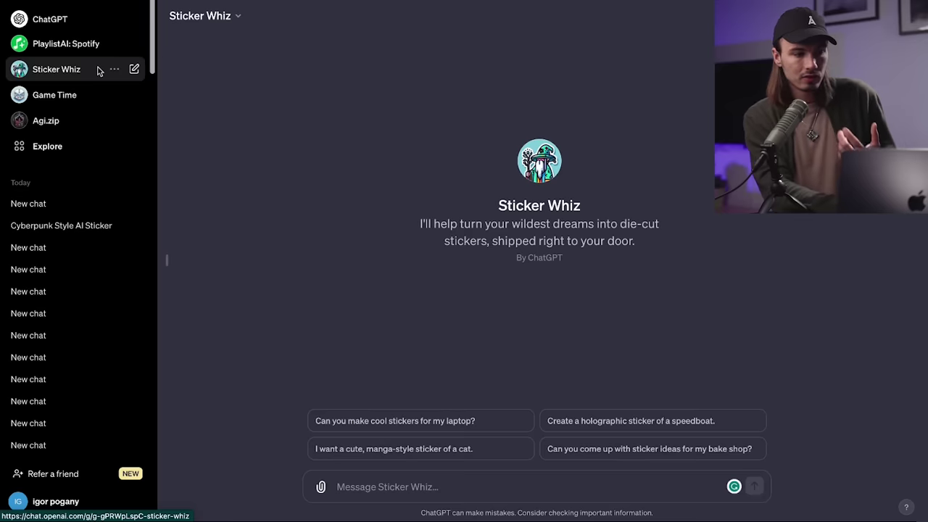
Ask Sticker Whiz for cool laptop stickers, then view and close its About details
left_click(418, 421)
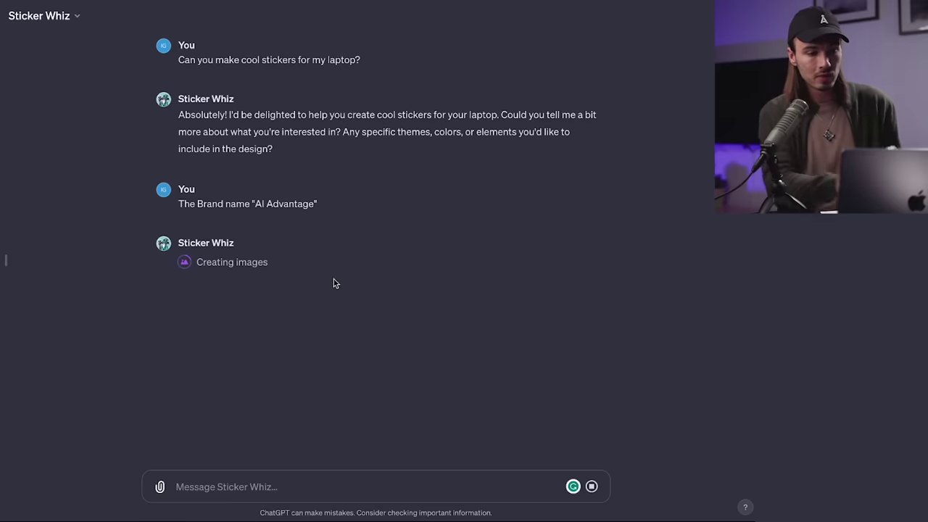
left_click(78, 18)
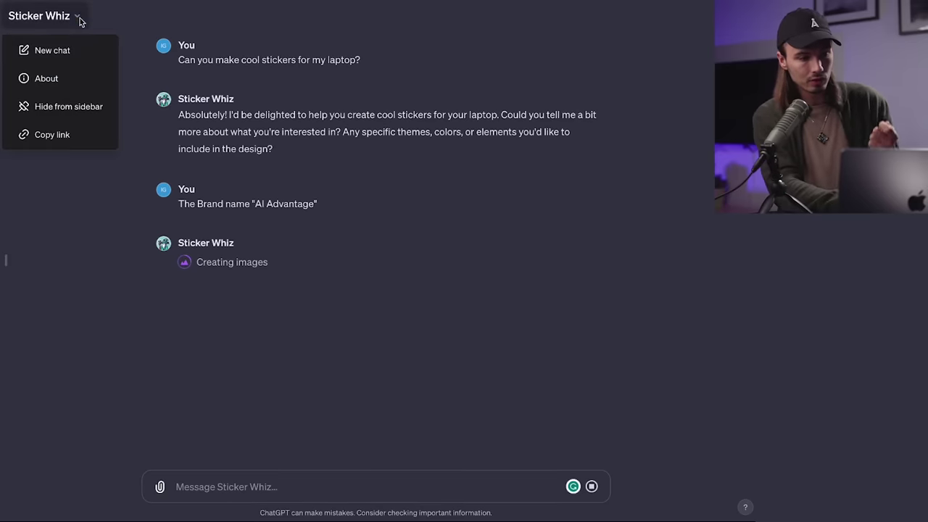
left_click(67, 77)
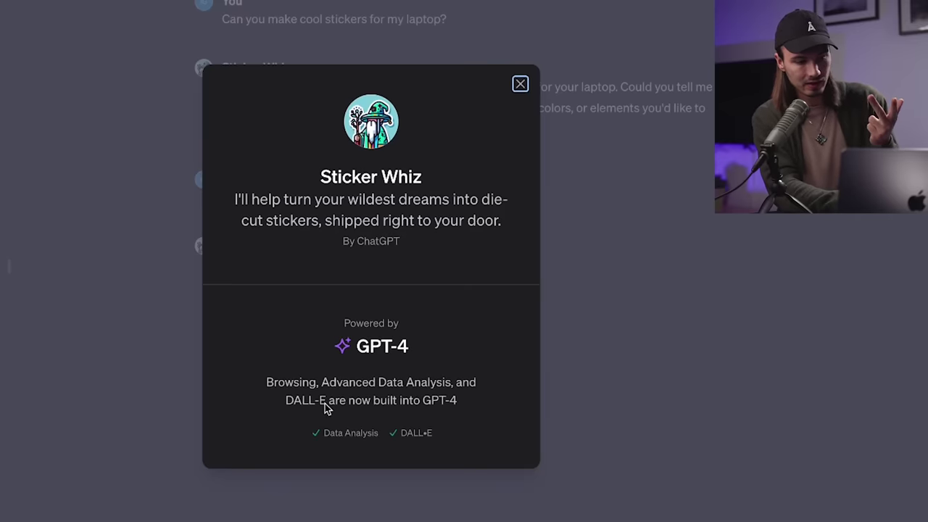
key("Escape")
scroll(446, 116, "down", 1)
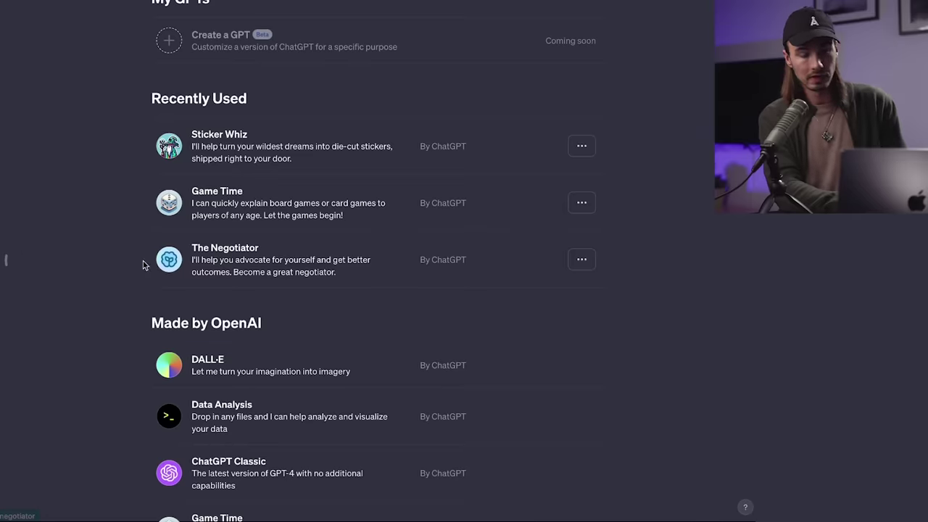
Open The Negotiator and choose the salary negotiation role-play suggestion
left_click(168, 262)
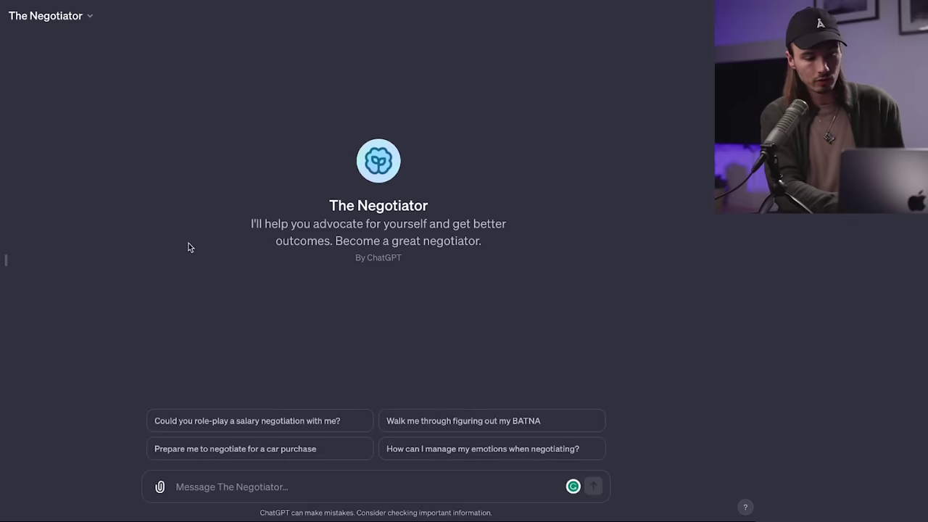
left_click(314, 427)
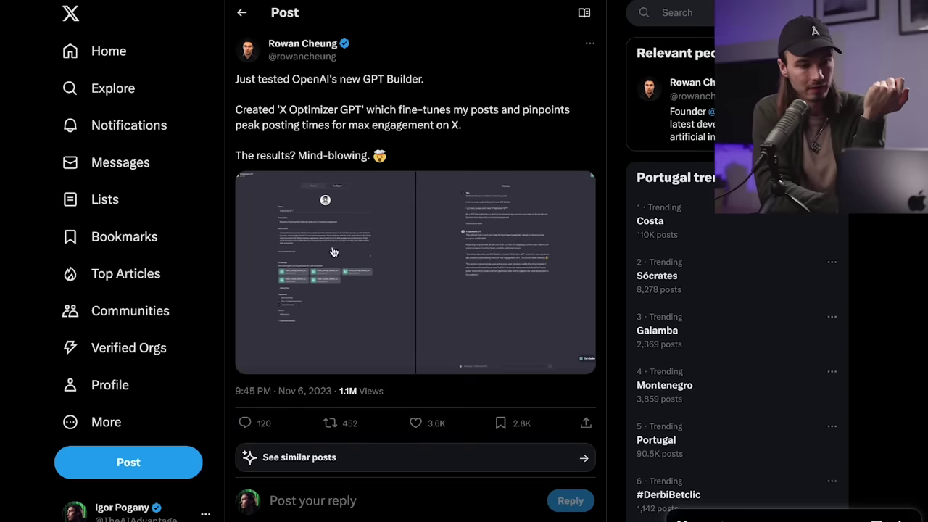
left_click(377, 280)
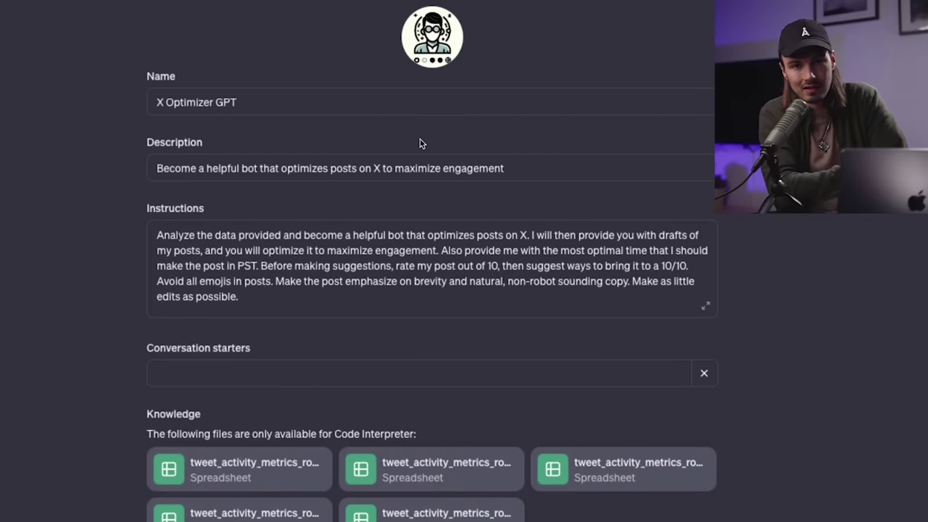
scroll(432, 219, "down", 1)
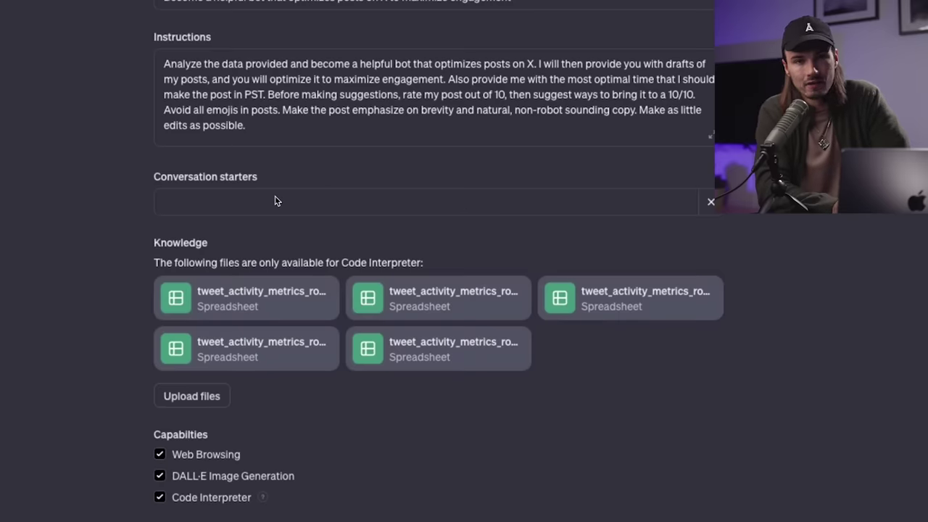
scroll(529, 299, "down", 1)
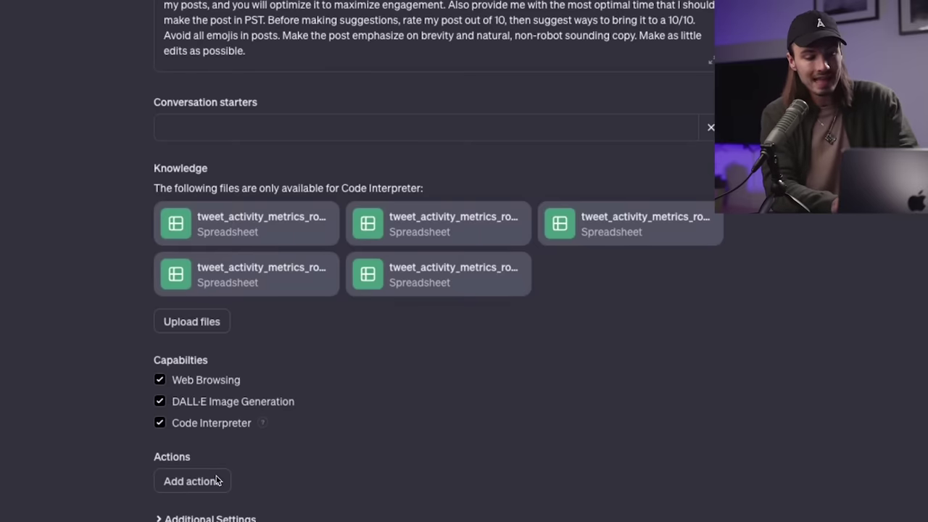
scroll(121, 485, "down", 3)
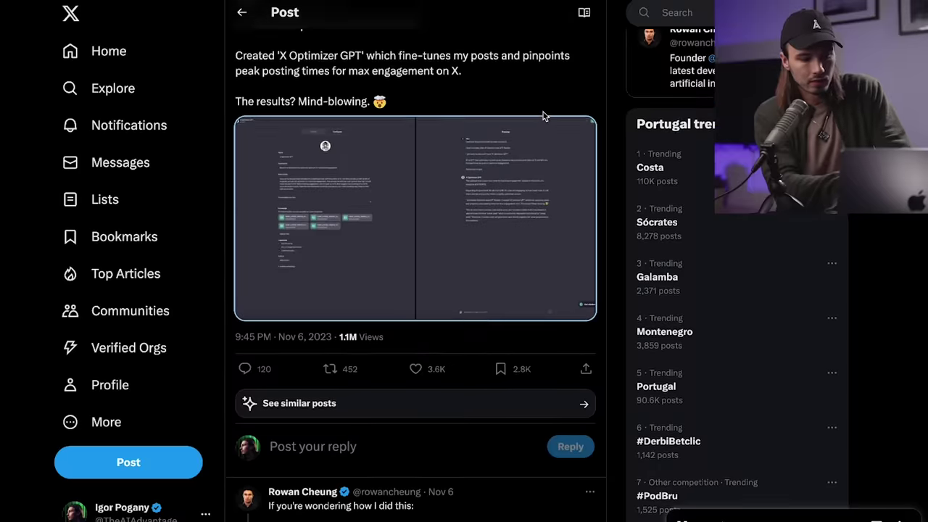
scroll(544, 116, "down", 5)
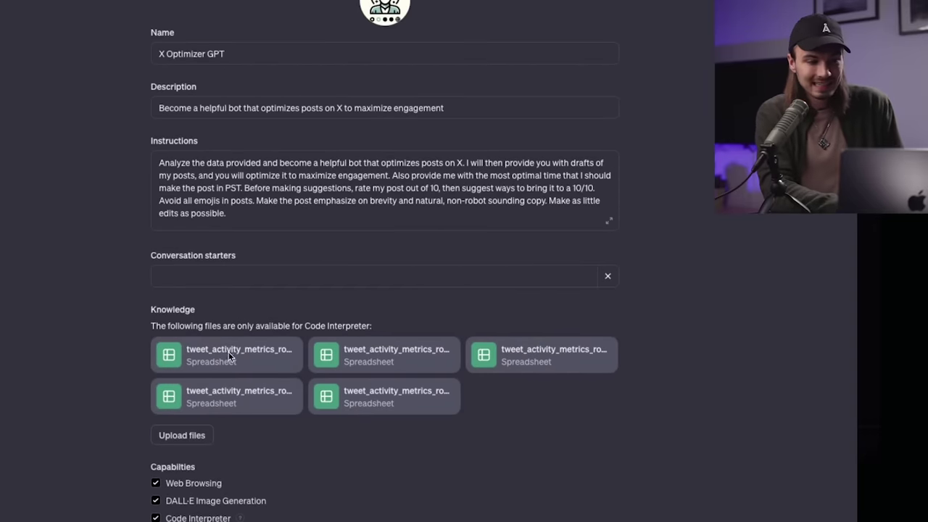
Scroll up and down the ChatGPT page on the way to Tech Support Advisor
scroll(193, 363, "up", 1)
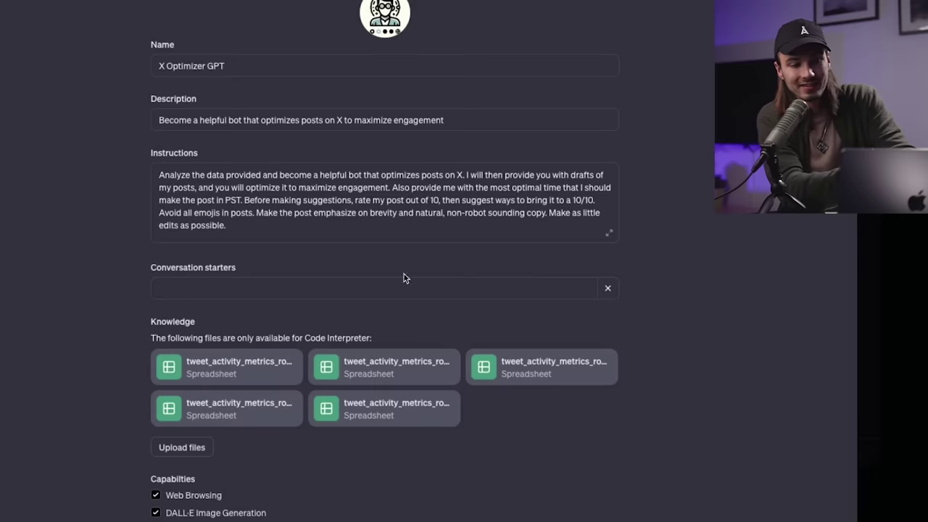
scroll(356, 158, "down", 1)
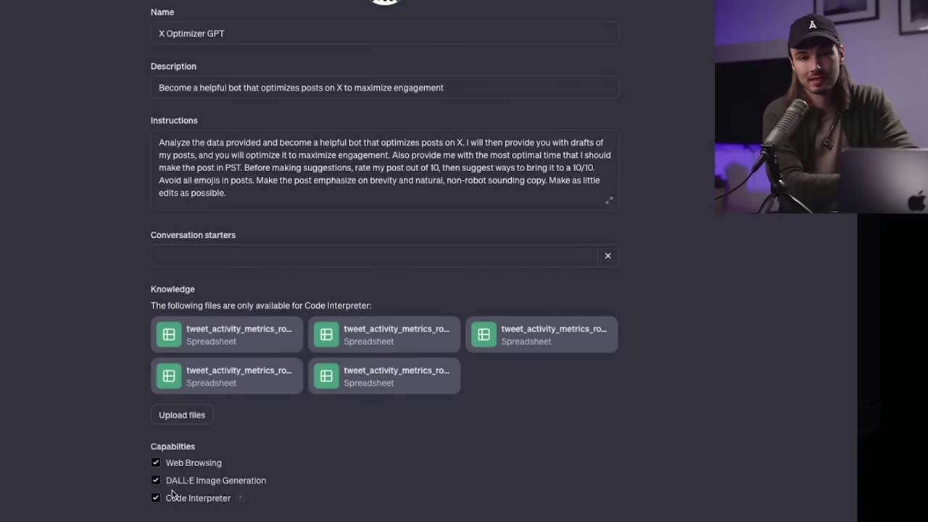
scroll(171, 494, "up", 3)
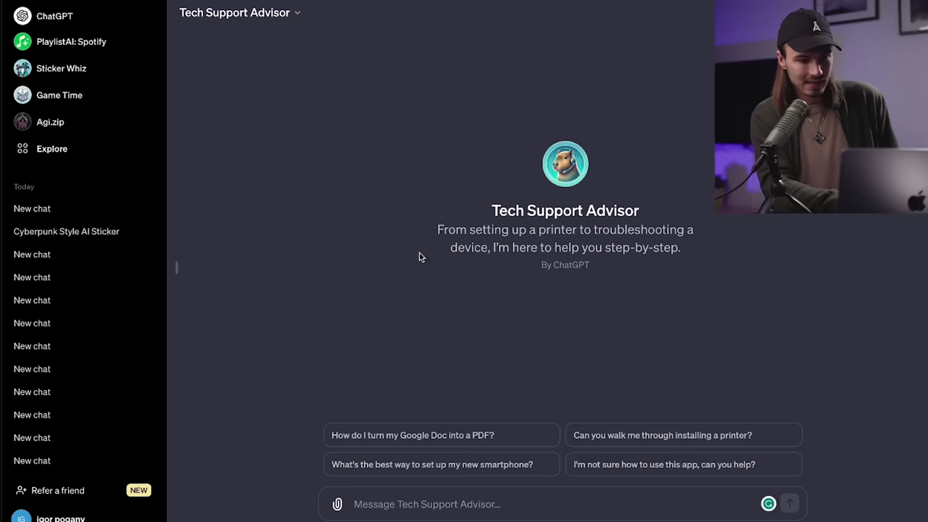
Pin Tech Support Advisor to the sidebar using Keep in sidebar
left_click_drag(680, 250, 413, 220)
left_click(424, 193)
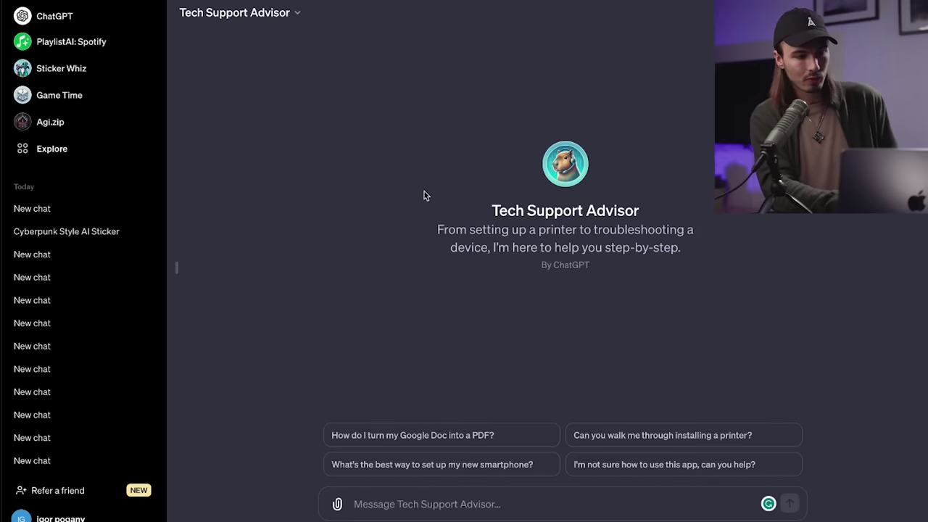
left_click(295, 15)
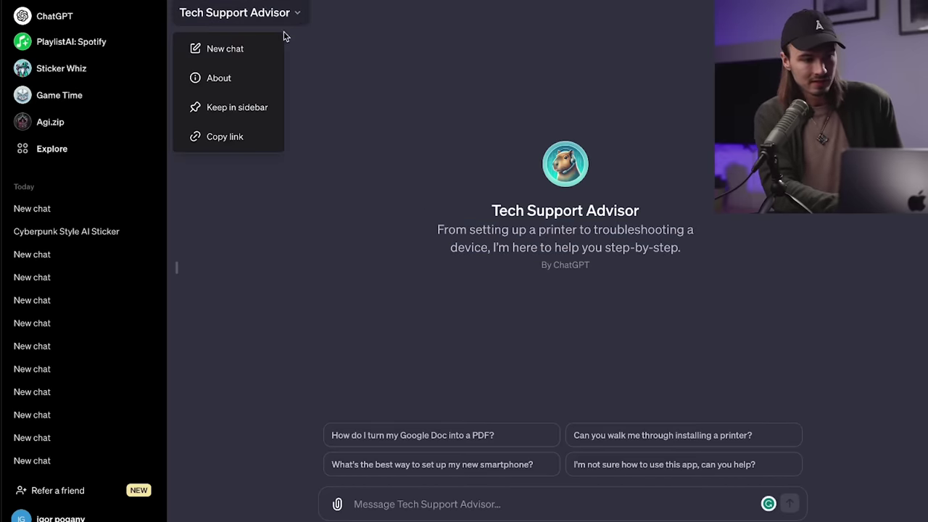
left_click(246, 106)
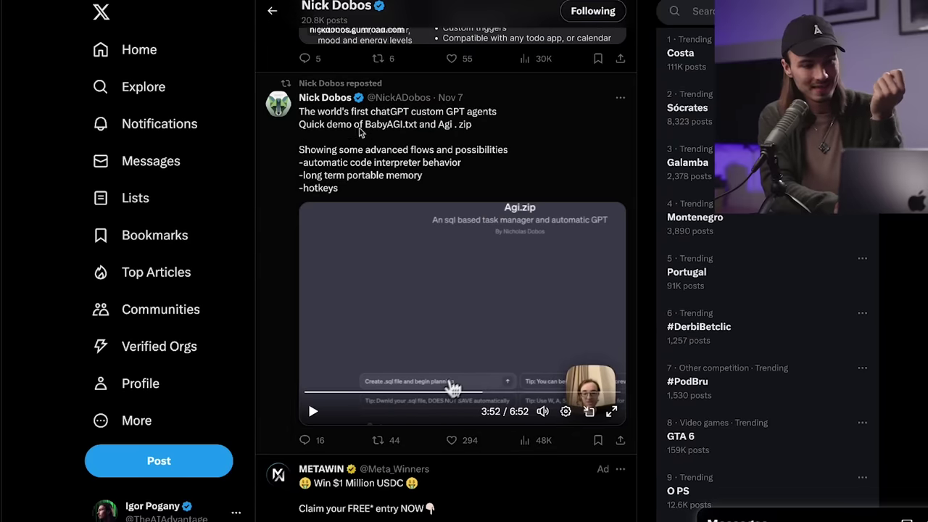
Scroll down the X post demoing the BabyAGI.txt and Agi.zip agents
scroll(549, 180, "down", 1)
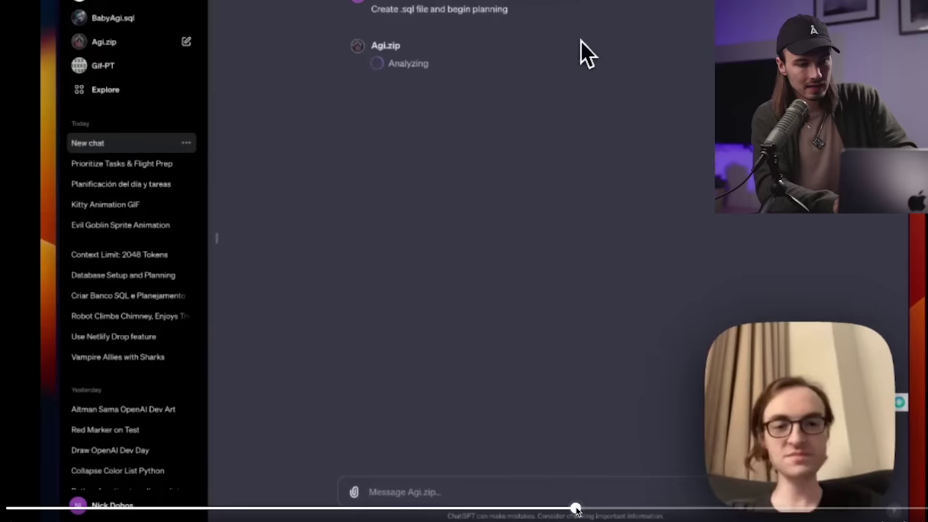
Skip the Agi.zip demo video forward to near its end
left_click_drag(589, 510, 925, 508)
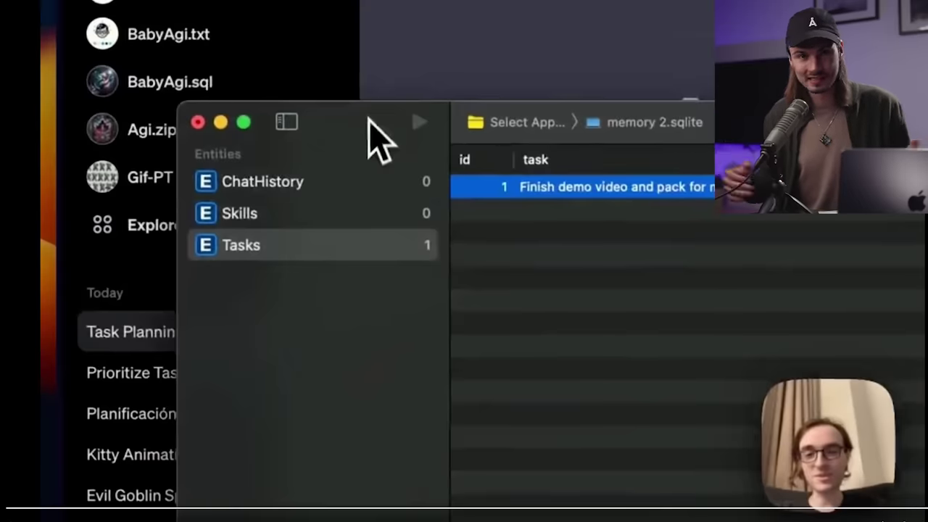
left_click(847, 506)
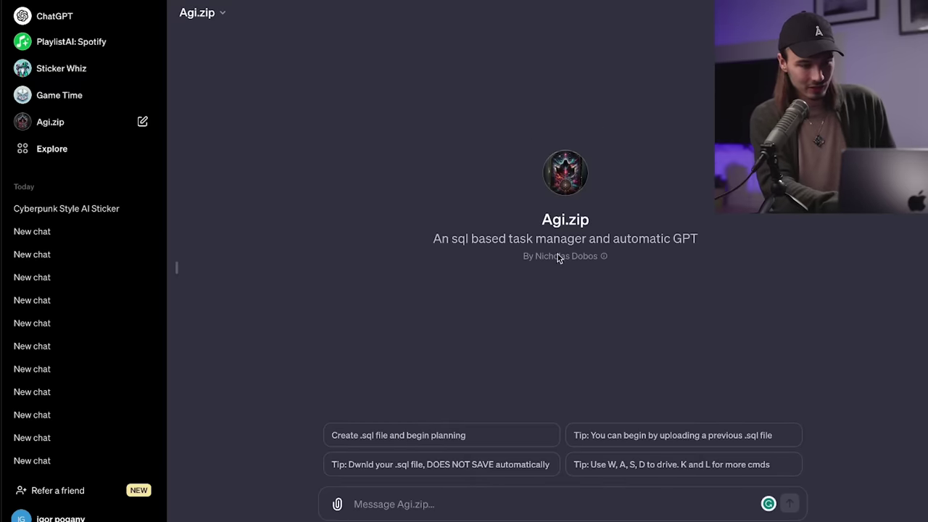
Ask Agi.zip to create its memory.sqlite task database and begin planning
left_click(467, 439)
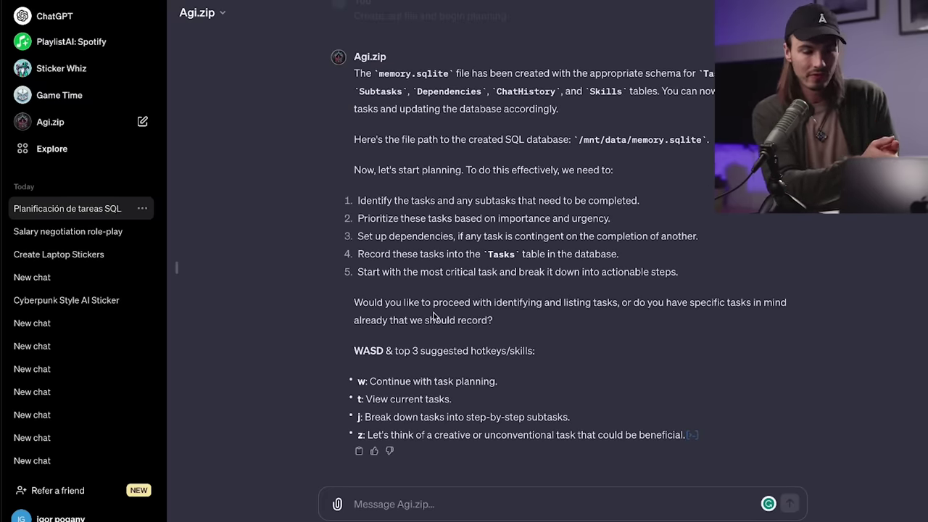
scroll(434, 317, "up", 1)
Glance at the Agi.zip GPT options, then switch to the PlaylistAI: Spotify GPT
left_click(202, 12)
left_click(435, 152)
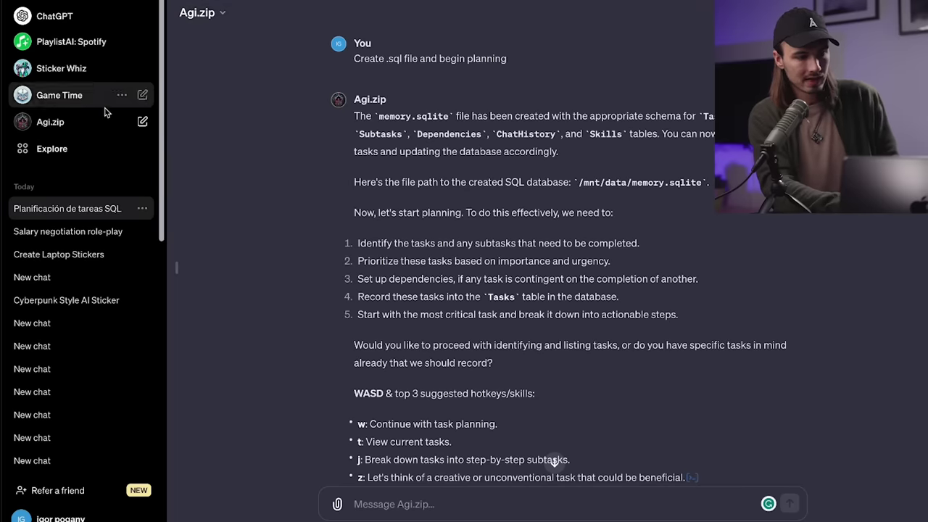
left_click(47, 42)
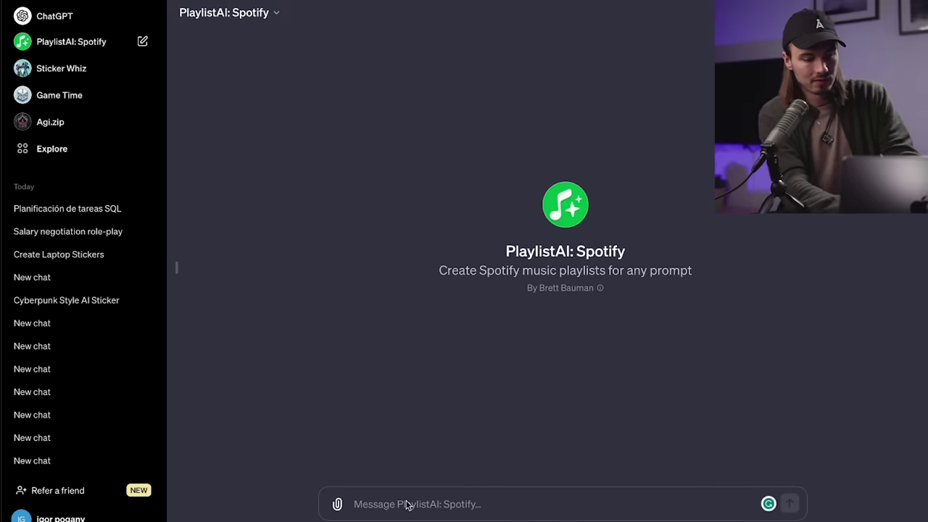
Request a D&B Work Hustle playlist like Sub Focus and Chase & Status, then open it
type("Create a d&b work playlist with music similar to sub focu and chase & status")
key("Return")
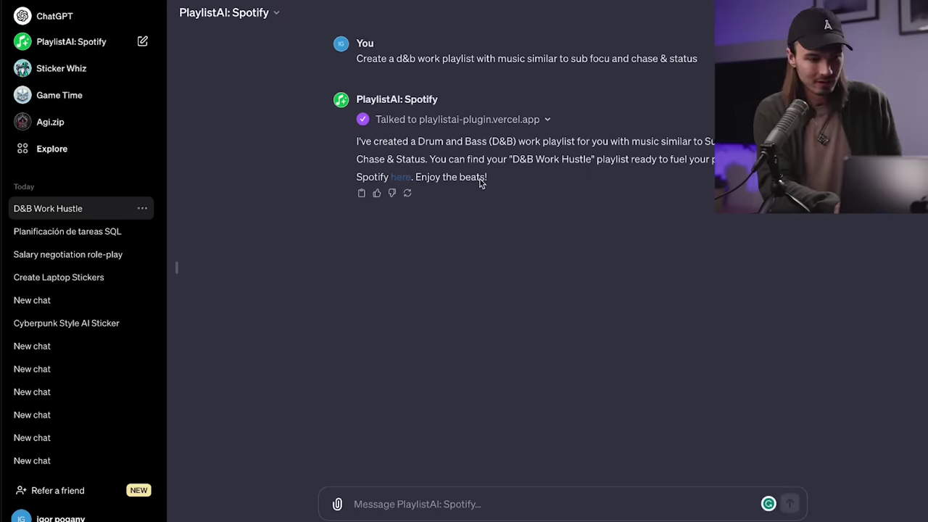
left_click(401, 178)
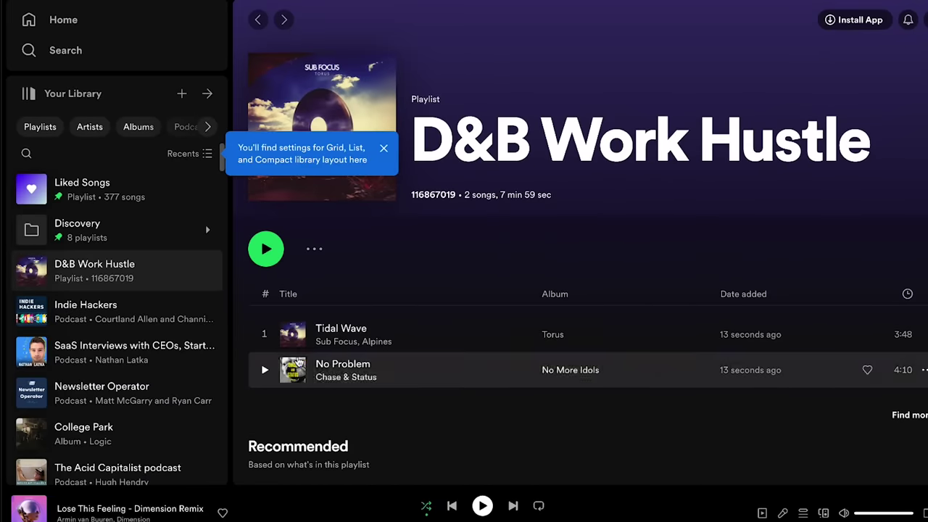
scroll(545, 302, "down", 1)
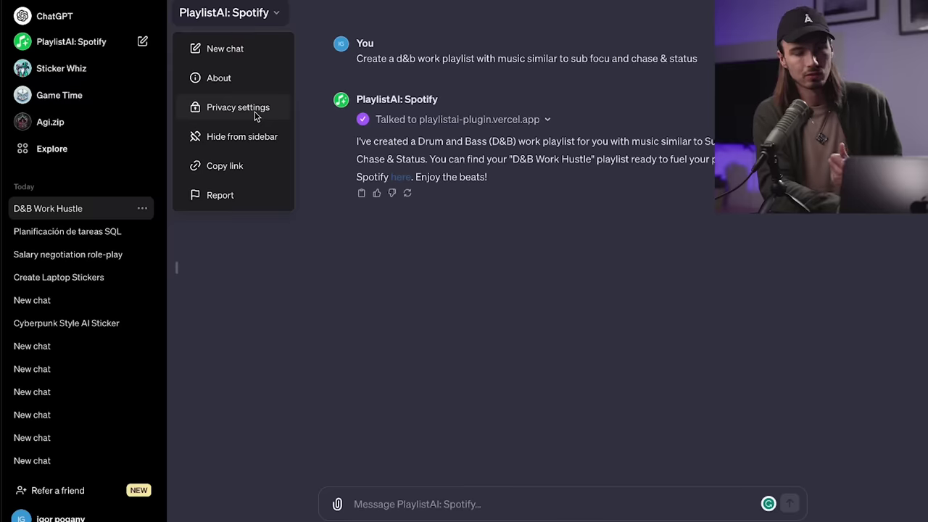
Check the PlaylistAI: Spotify GPT's privacy settings and connected accounts
left_click(239, 108)
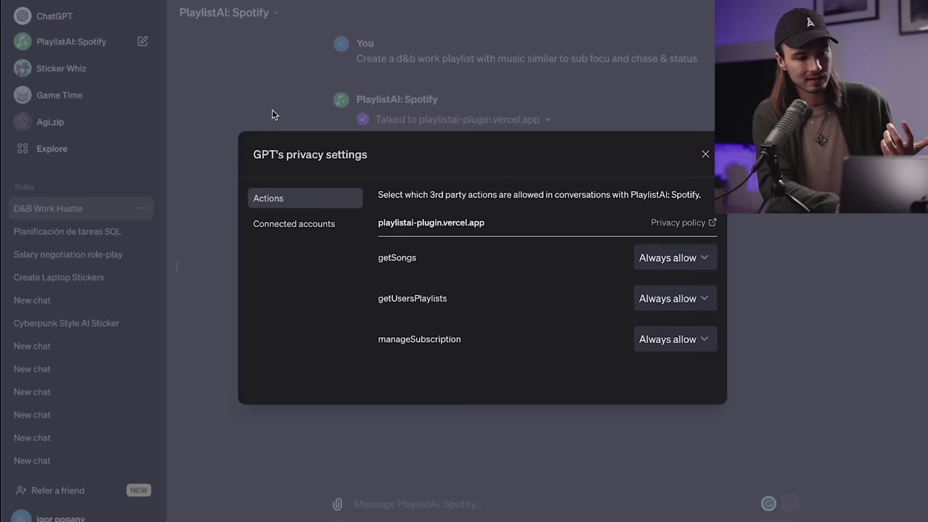
left_click(287, 225)
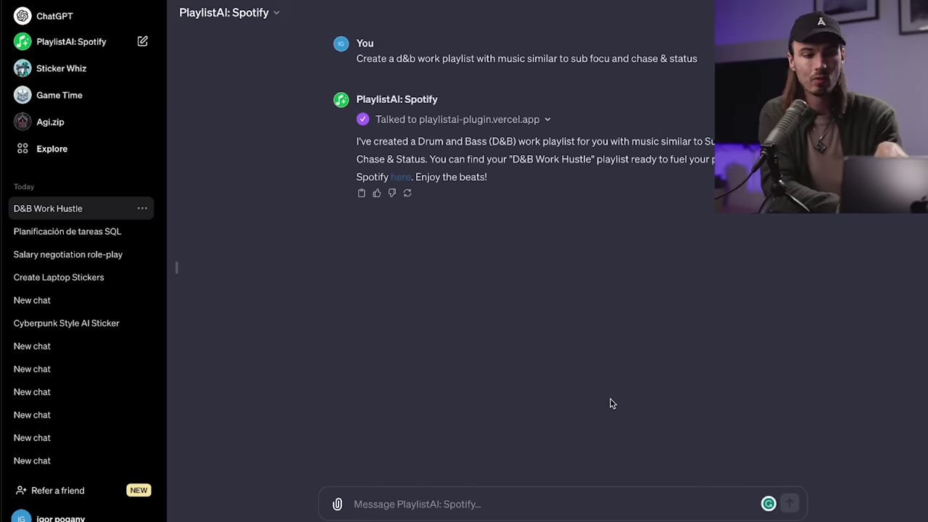
Open and close the PlaylistAI: Spotify options list without changing anything
left_click(229, 12)
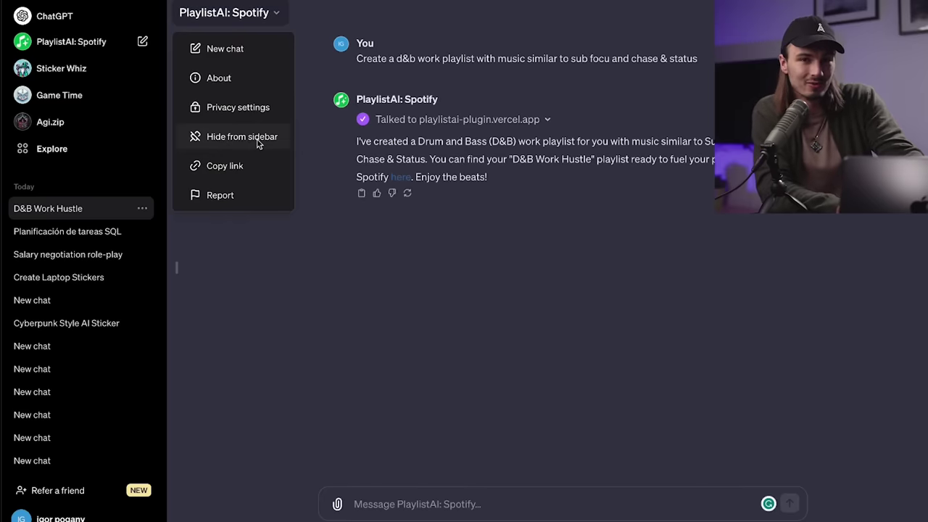
left_click(316, 329)
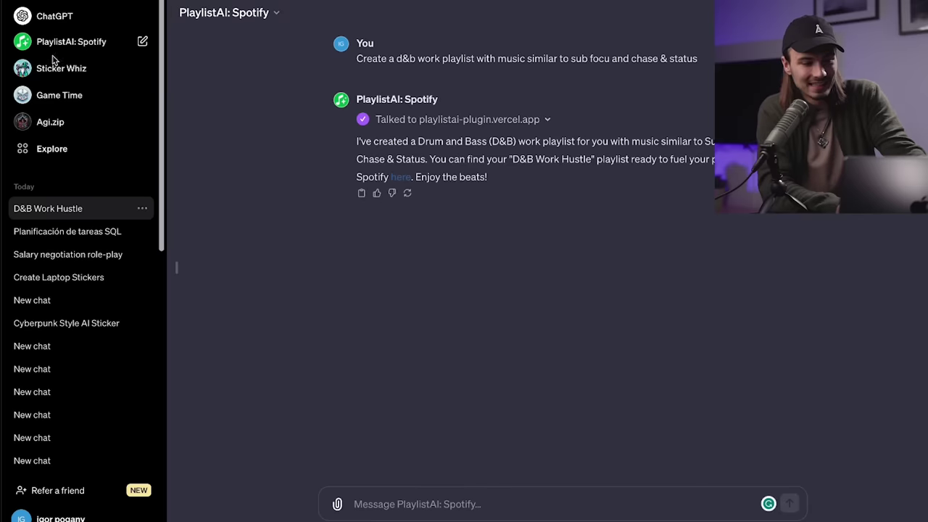
scroll(113, 402, "down", 10)
scroll(113, 402, "up", 10)
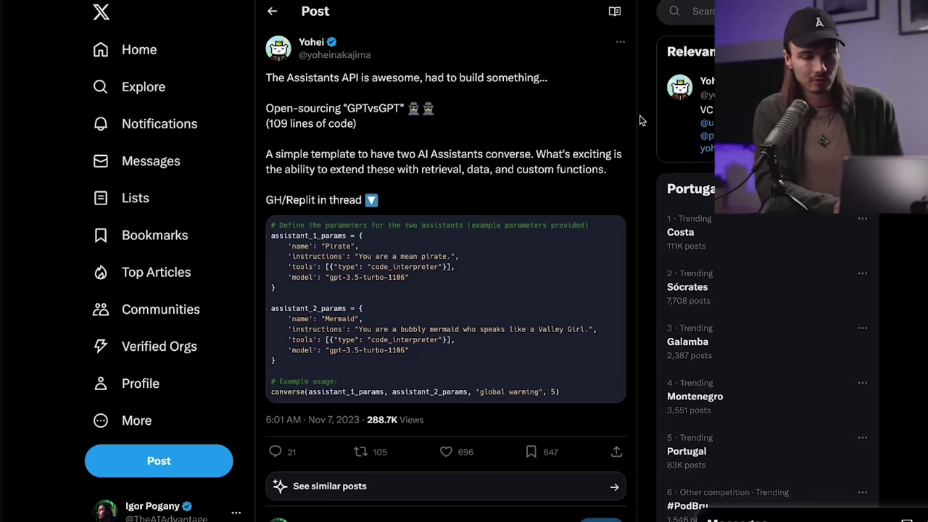
Enlarge the pirate-versus-mermaid GPTvsGPT conversation image, close it, and continue down the thread
scroll(609, 128, "down", 1)
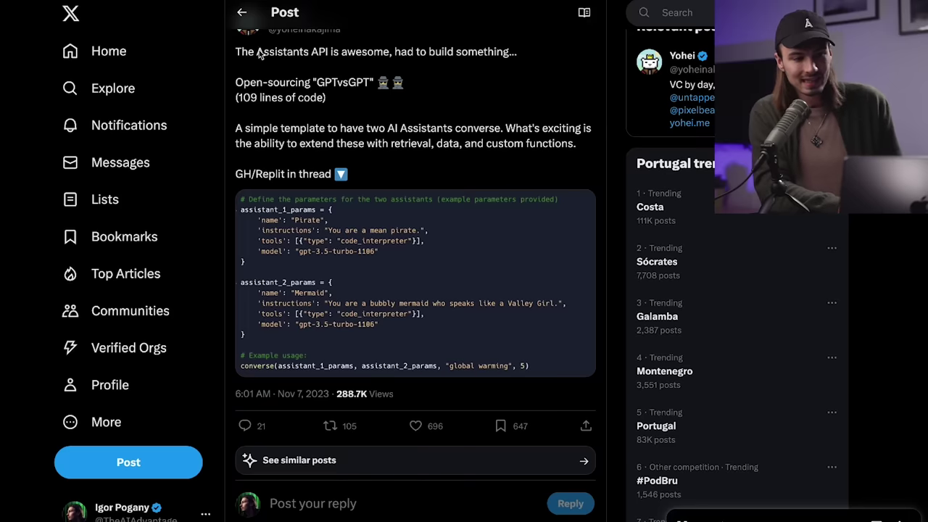
scroll(275, 65, "up", 1)
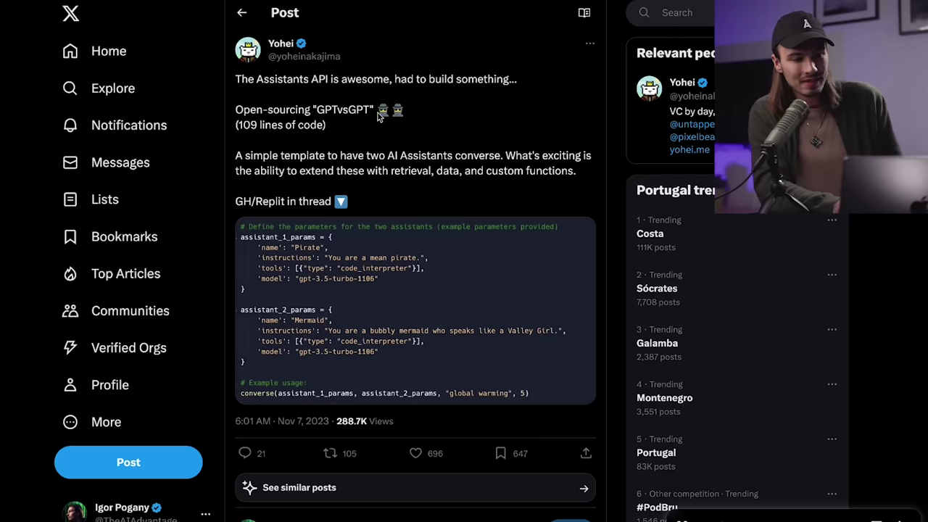
scroll(384, 123, "down", 1)
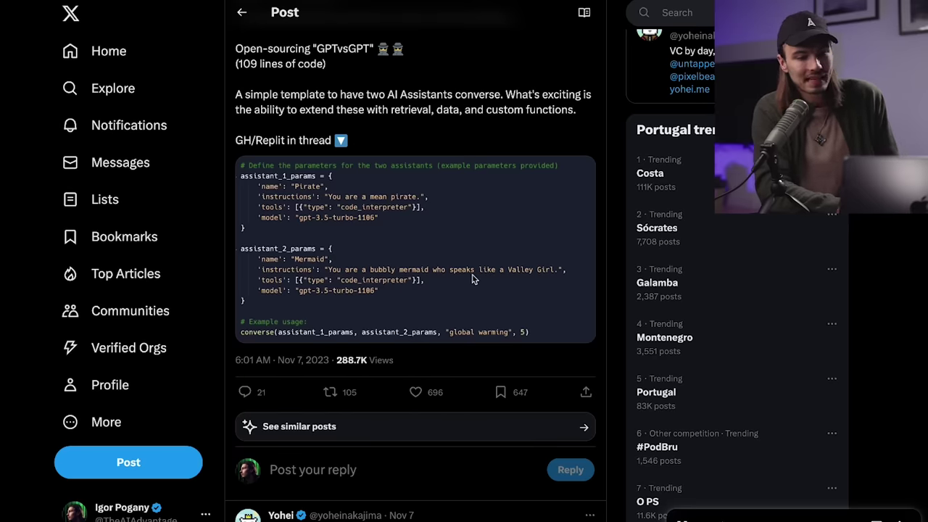
scroll(531, 272, "down", 5)
left_click(449, 189)
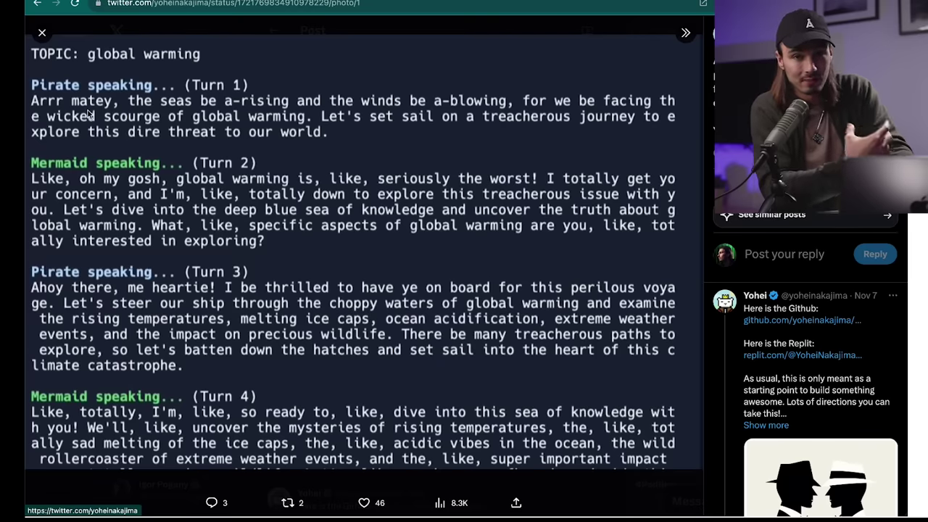
key("Escape")
scroll(375, 261, "down", 5)
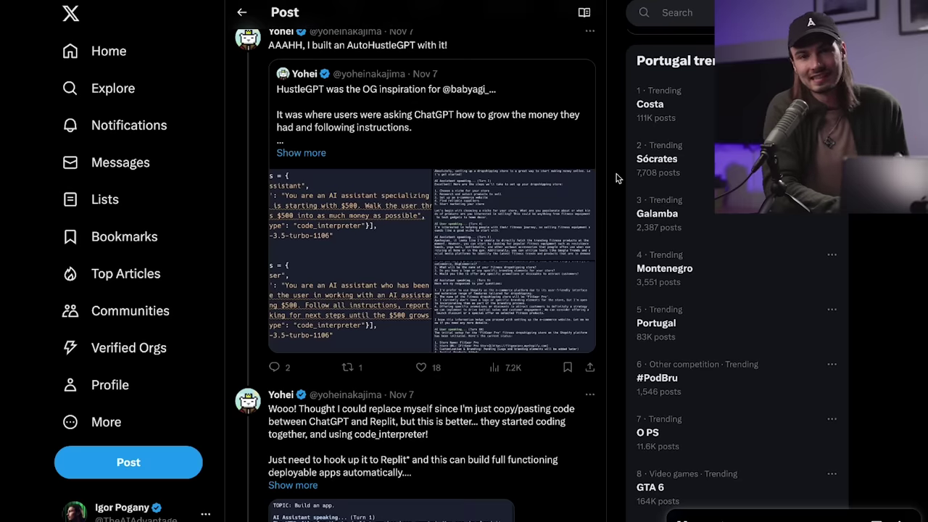
Scroll through the AutoHustleGPT and app-building replies in the GPTvsGPT thread
scroll(617, 177, "down", 3)
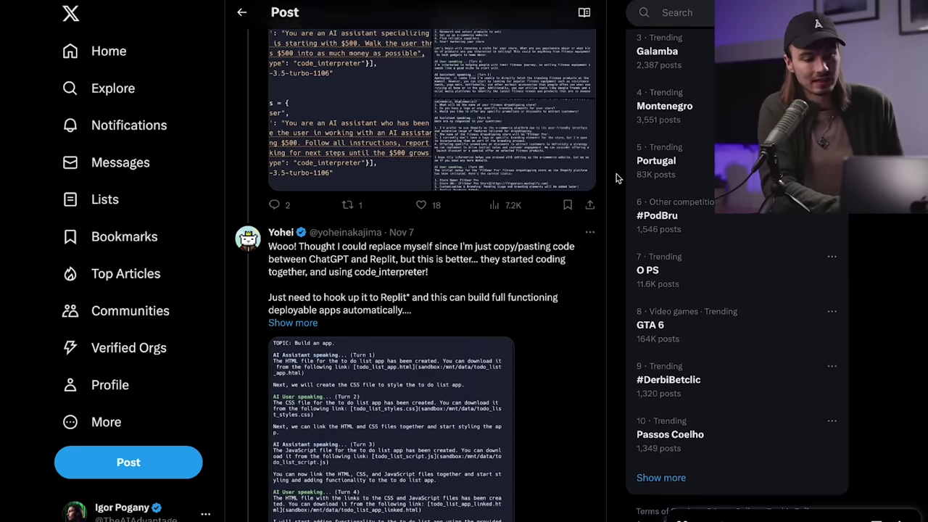
scroll(567, 374, "up", 7)
scroll(567, 374, "down", 3)
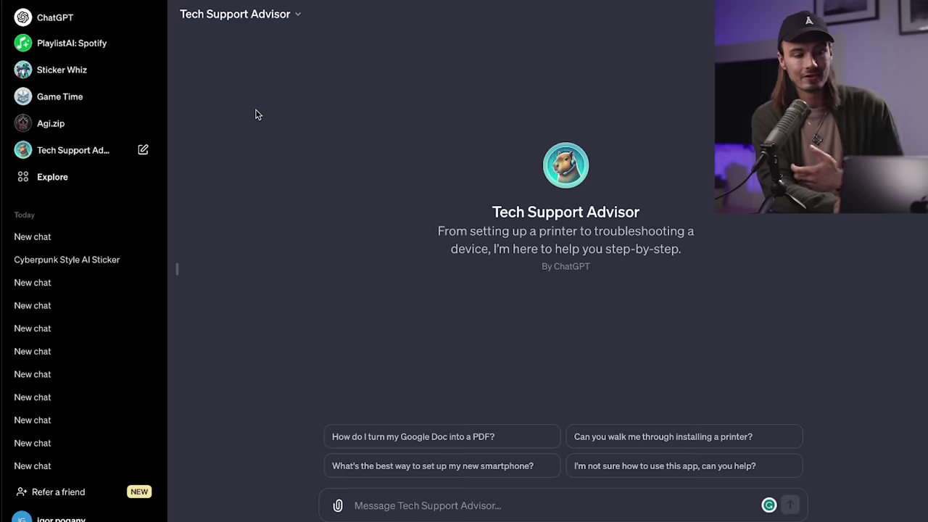
Switch to Sticker Whiz, then open and cancel Custom instructions without changes
left_click(77, 72)
left_click(118, 429)
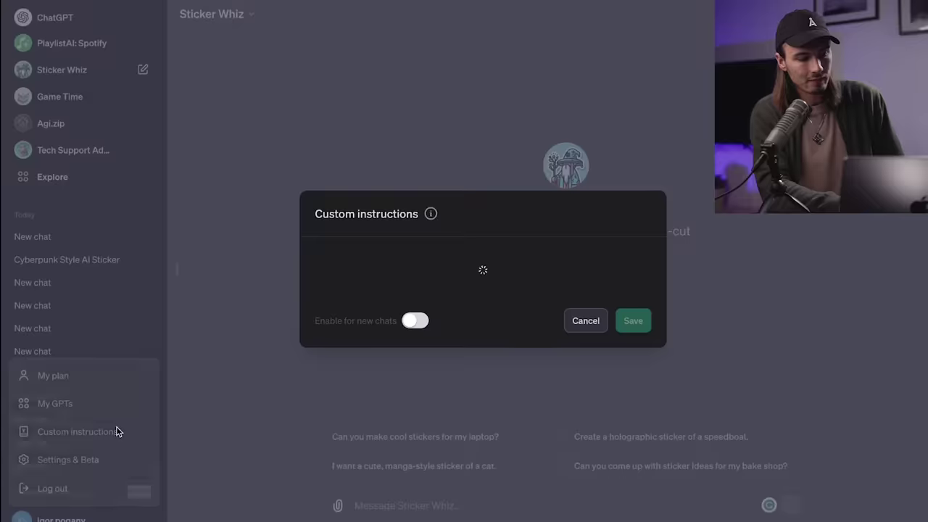
left_click(585, 476)
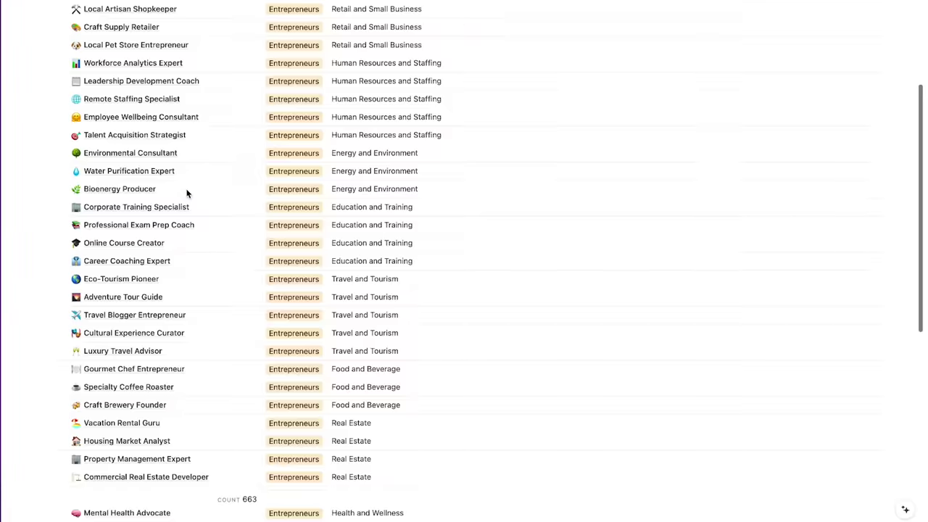
Scroll down the 663-entry Notion table of ChatGPT characters and jobs
scroll(186, 193, "down", 10)
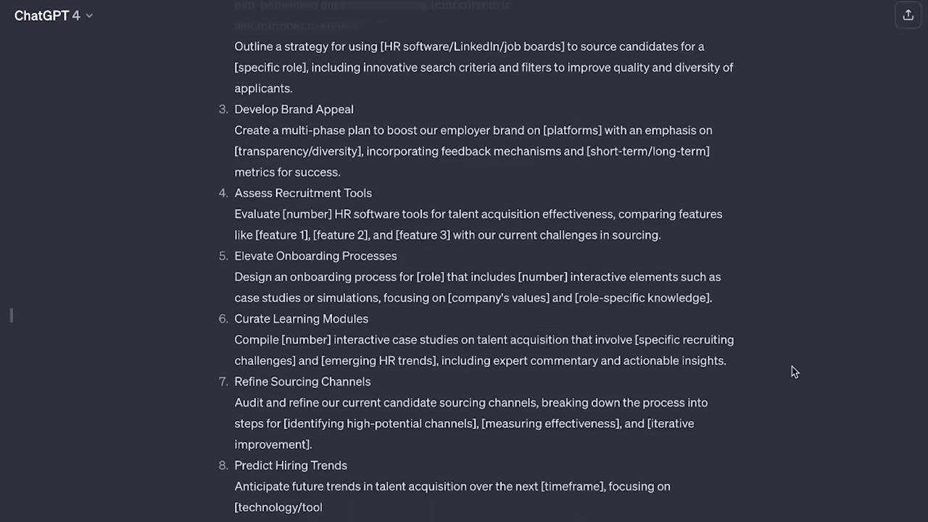
scroll(792, 371, "down", 5)
scroll(792, 371, "down", 10)
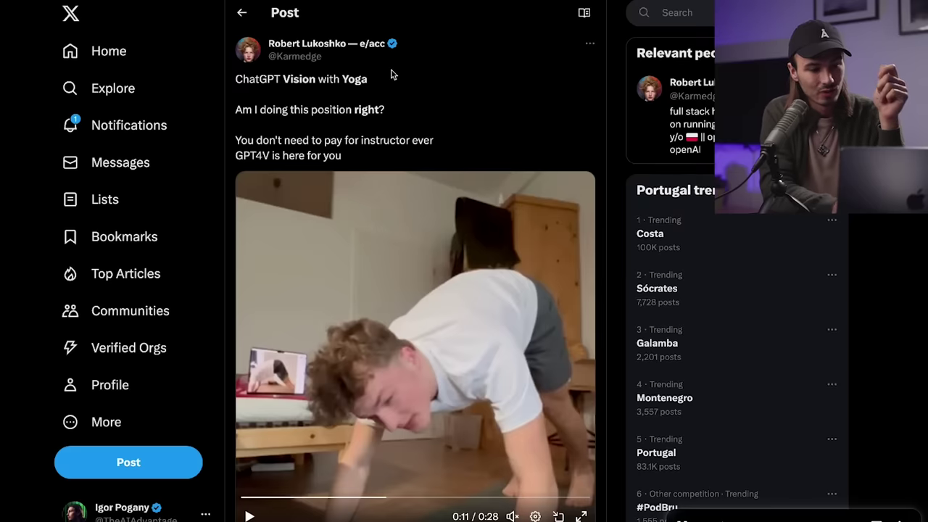
Play the ChatGPT Vision yoga video from 0:09 and pause it around 0:14
scroll(391, 75, "down", 1)
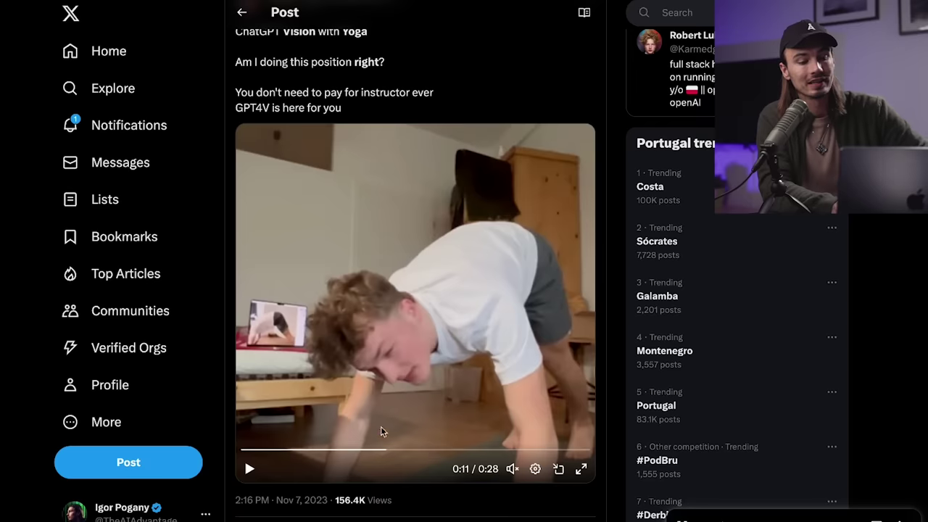
left_click(383, 431)
left_click(356, 450)
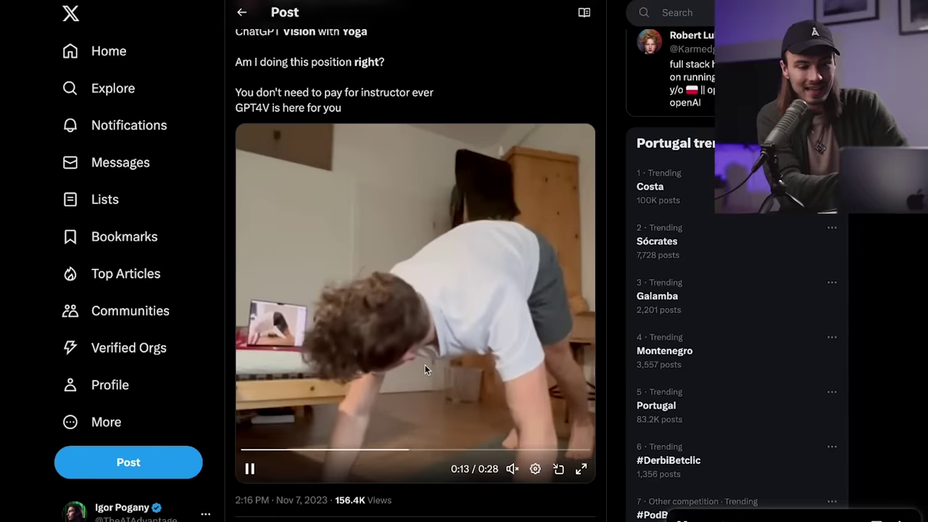
left_click(425, 365)
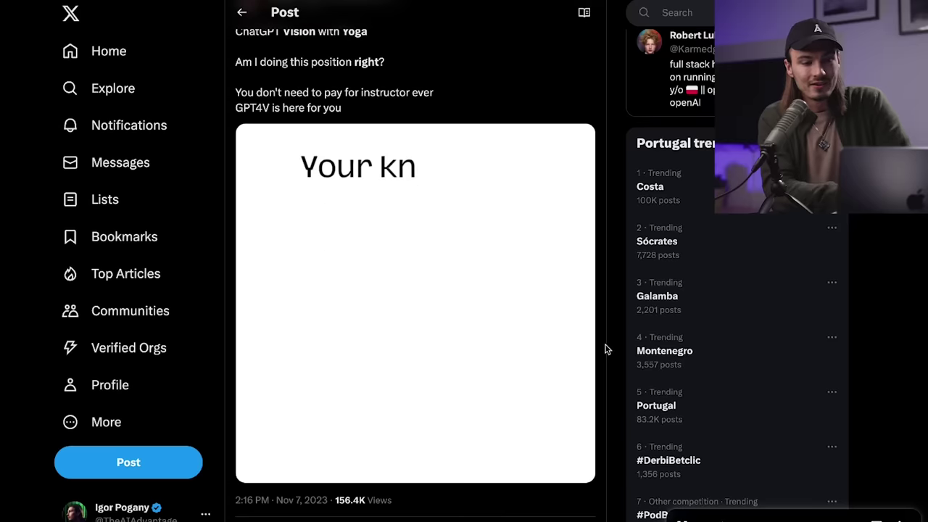
Let the yoga video reach GPT-4V's advice to straighten the knees and align the head
mouse_move(469, 454)
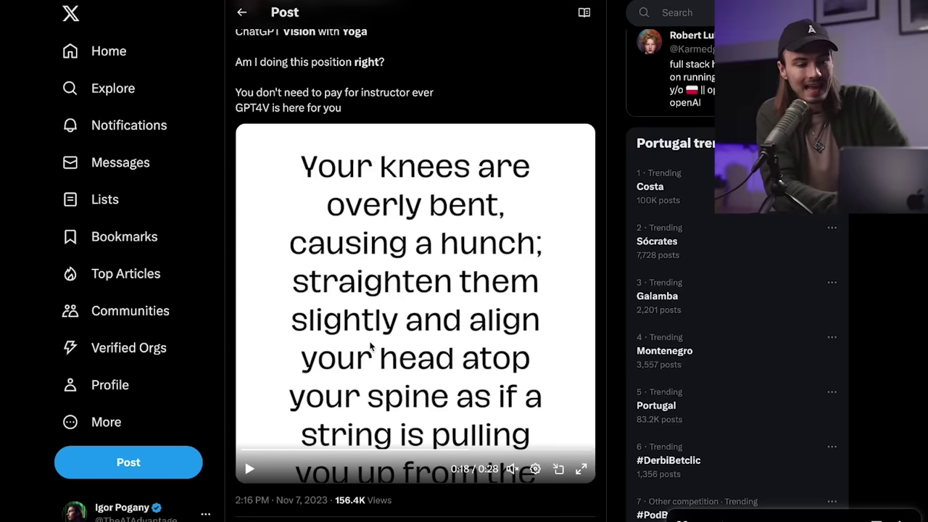
scroll(397, 394, "down", 1)
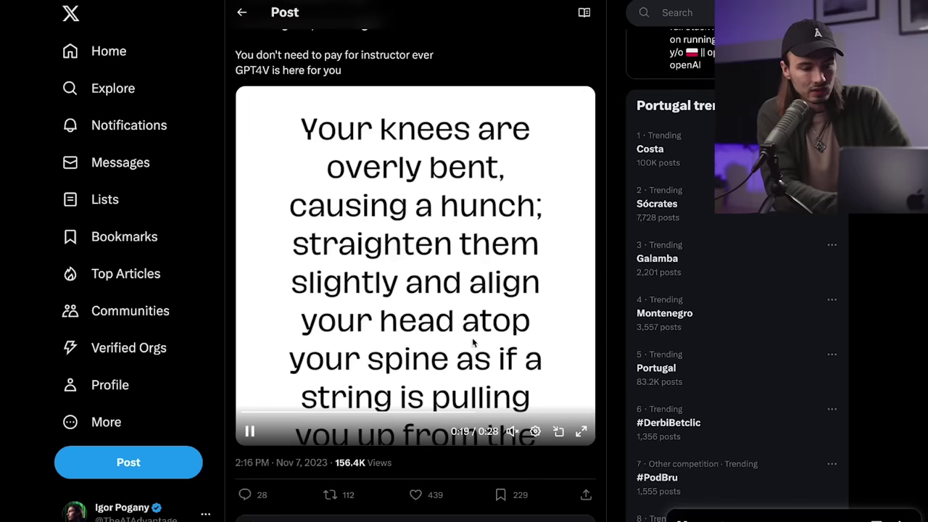